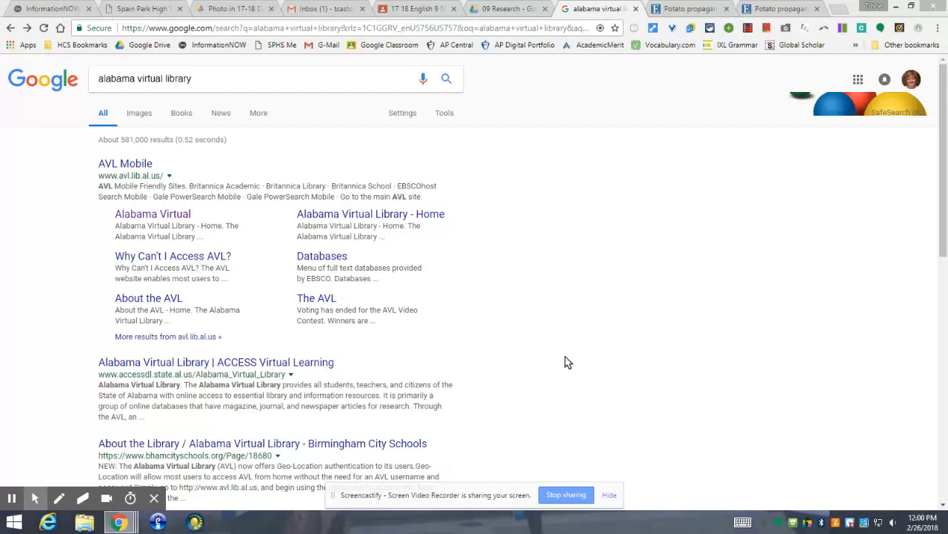
Open the Alabama Virtual Library site from the Google results for 'alabama virtual library'
click(165, 216)
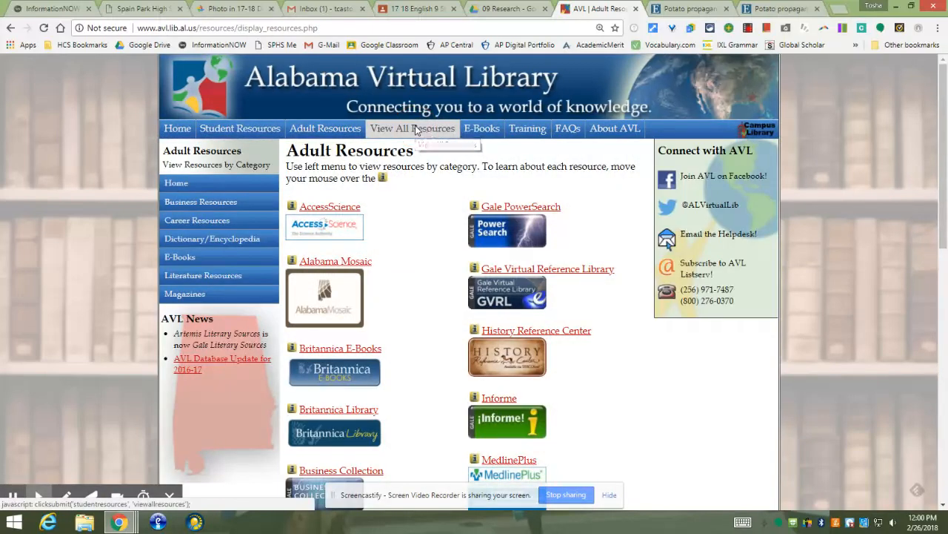
Open EBSCOhost Search from the library's View All Resources list
click(416, 131)
scroll(373, 275, down, 1)
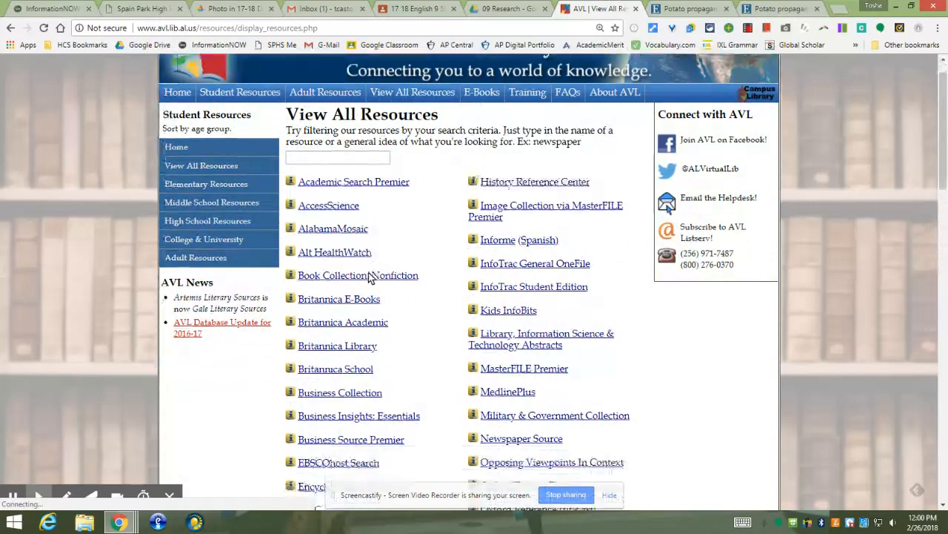
scroll(373, 276, down, 2)
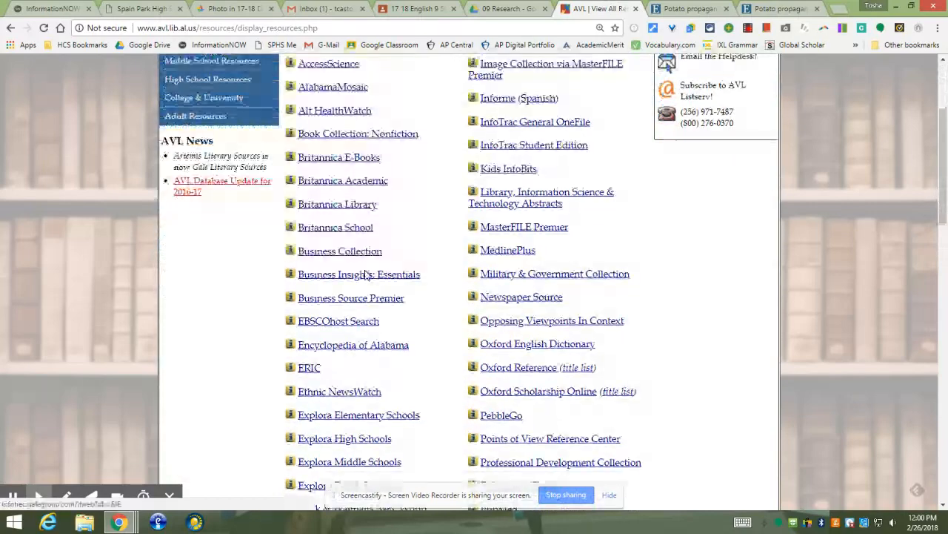
click(323, 327)
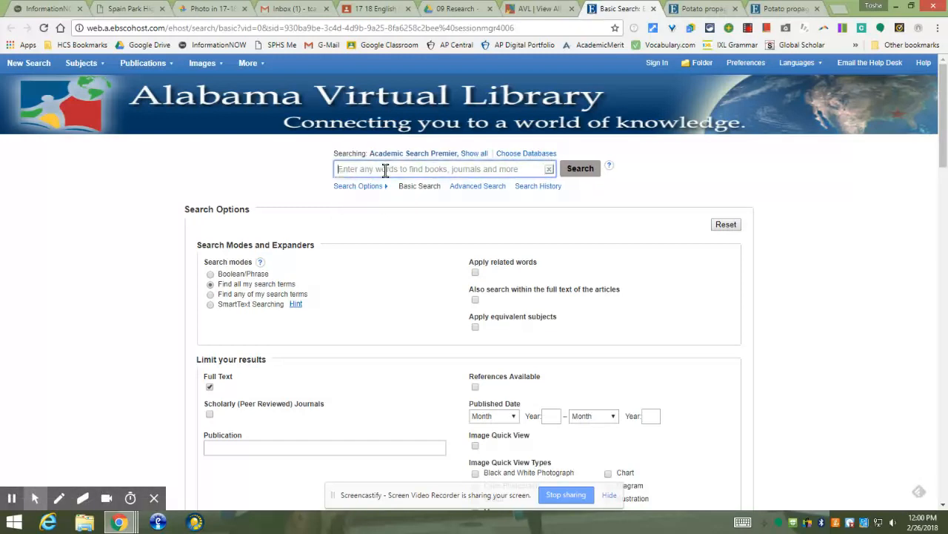
Search EBSCOhost for 'china food propaganda'
text(china )
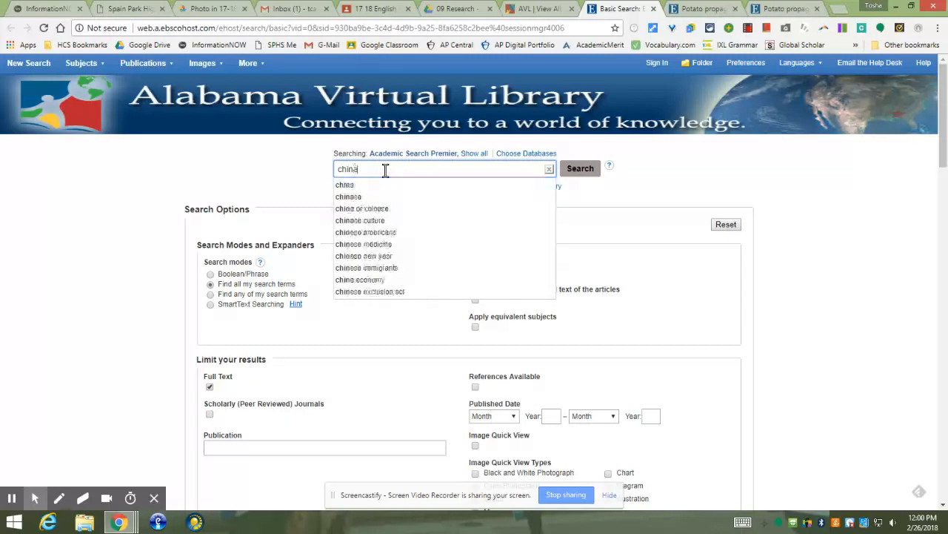
text(food propaganda)
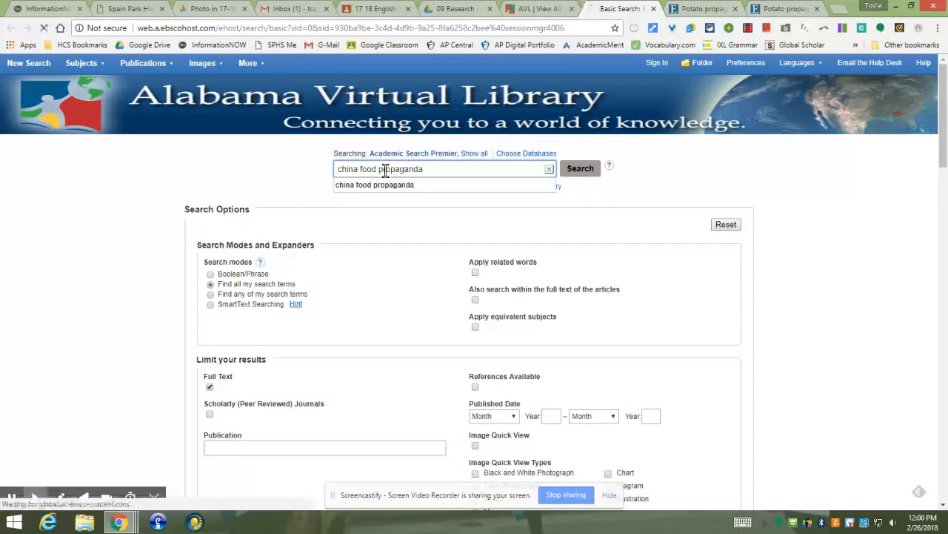
key(Return)
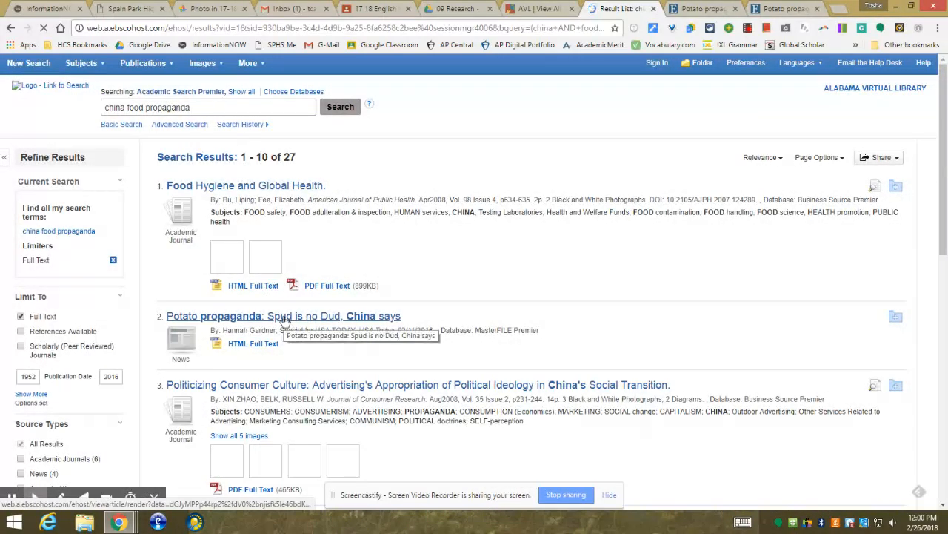
Open the 'Potato propaganda' record's citation formats and select its MLA citation
click(246, 318)
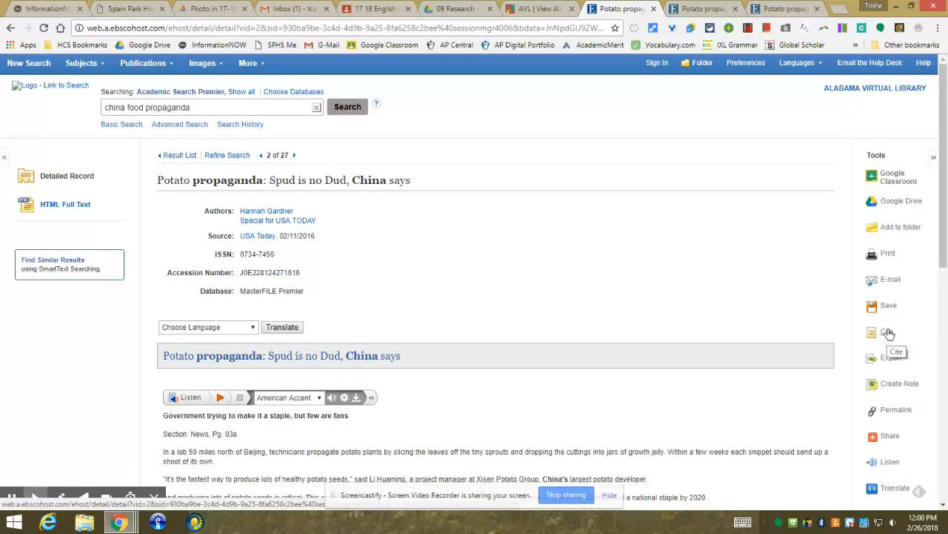
click(889, 335)
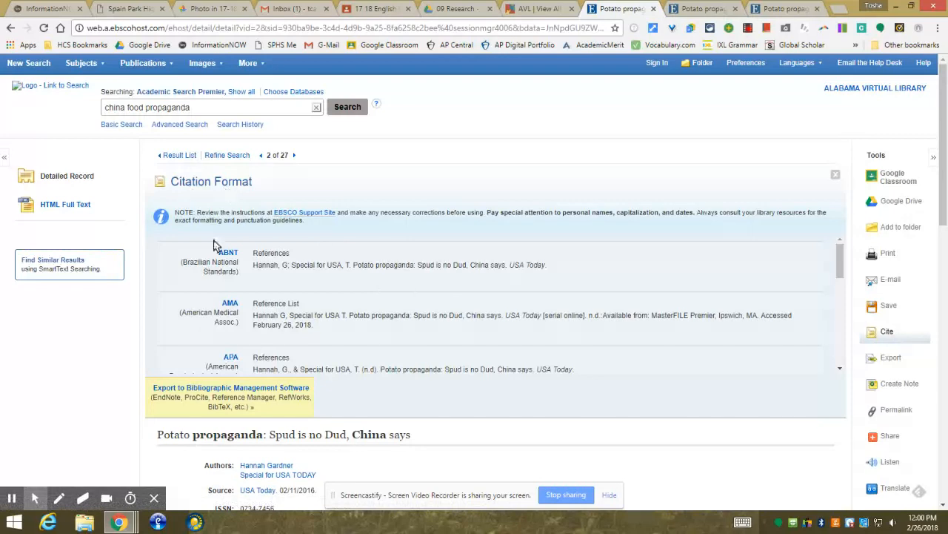
scroll(218, 267, down, 3)
scroll(219, 269, down, 1)
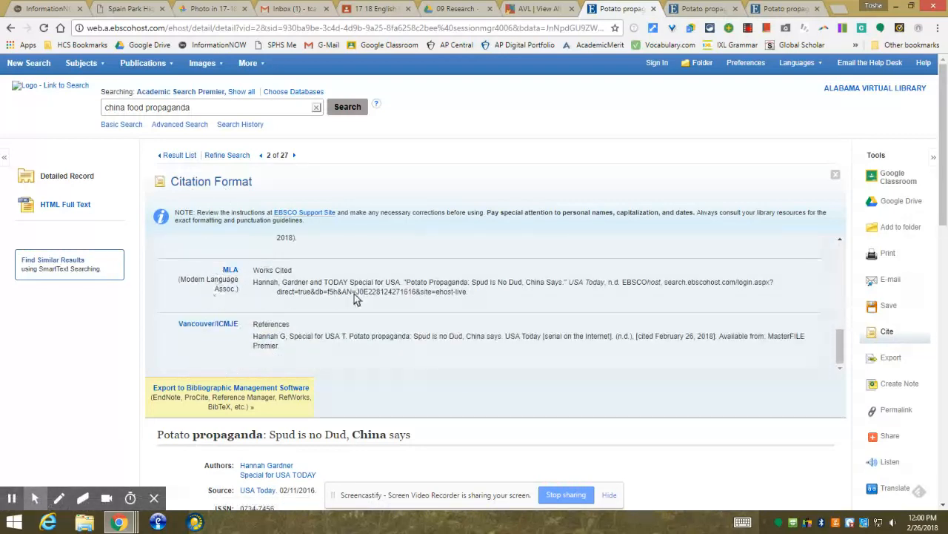
drag(468, 292, 253, 288)
key(ctrl+c)
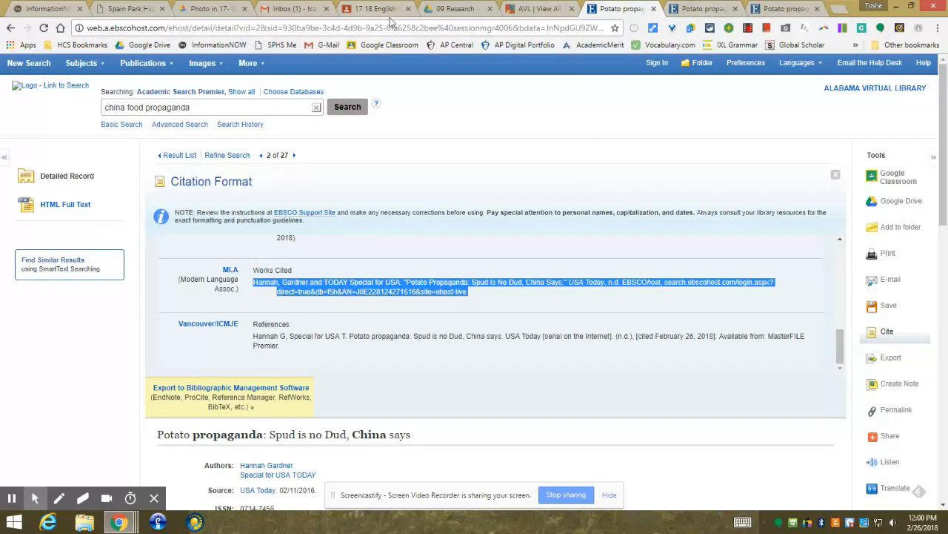
Create a blank Google Docs document from the 09 Research folder in Drive
click(453, 9)
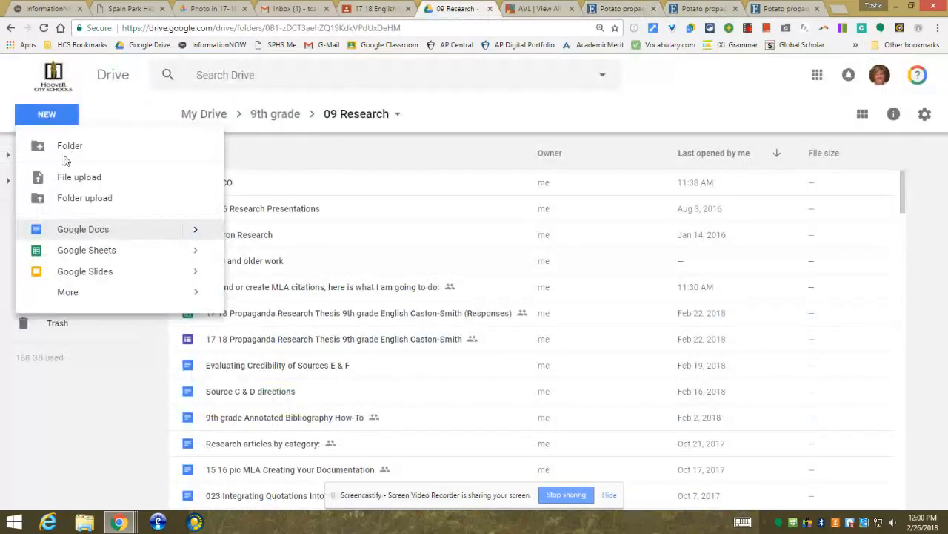
click(80, 232)
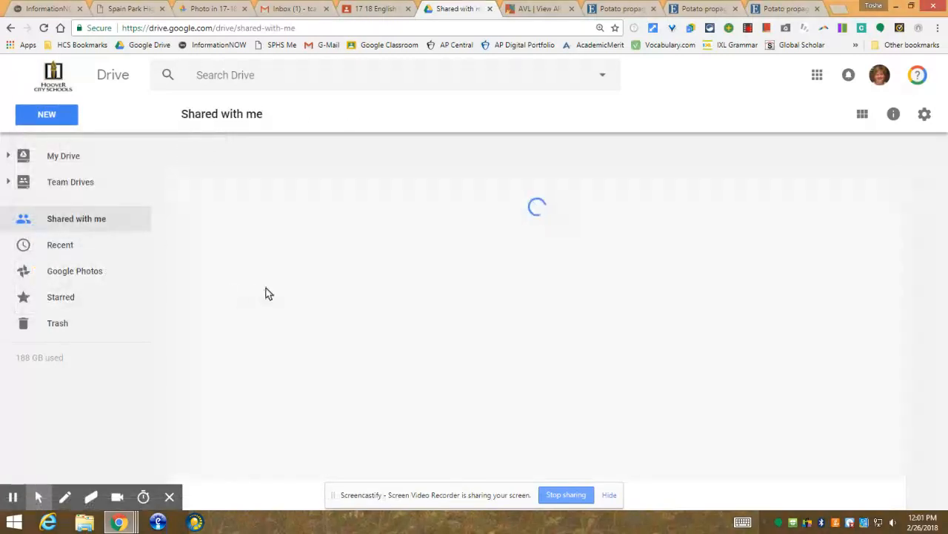
click(40, 112)
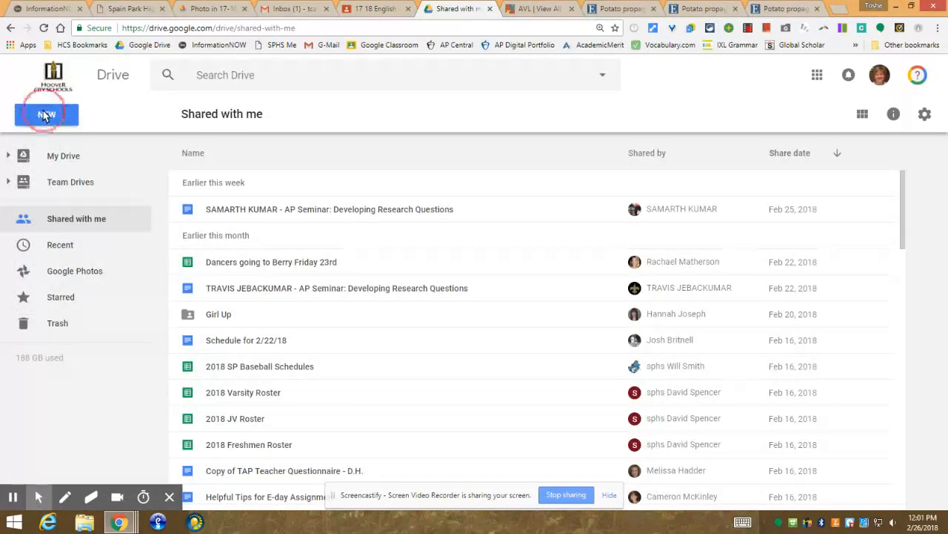
click(77, 228)
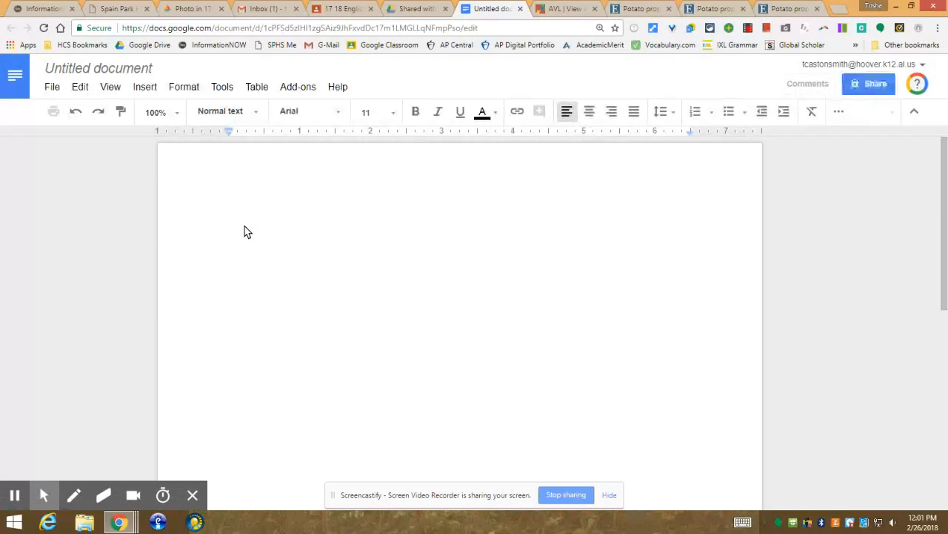
Replace the formatted paste with the MLA citation pasted without formatting
right_click(244, 227)
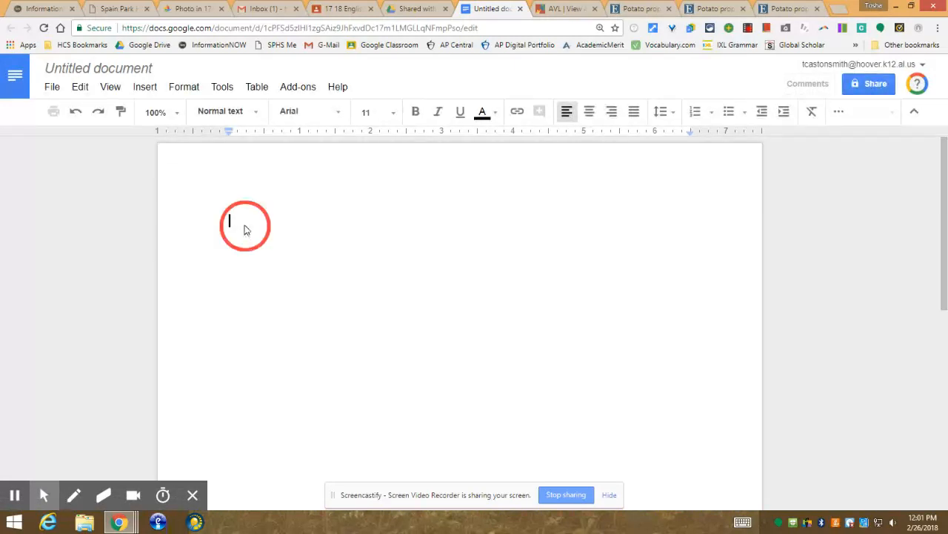
click(293, 281)
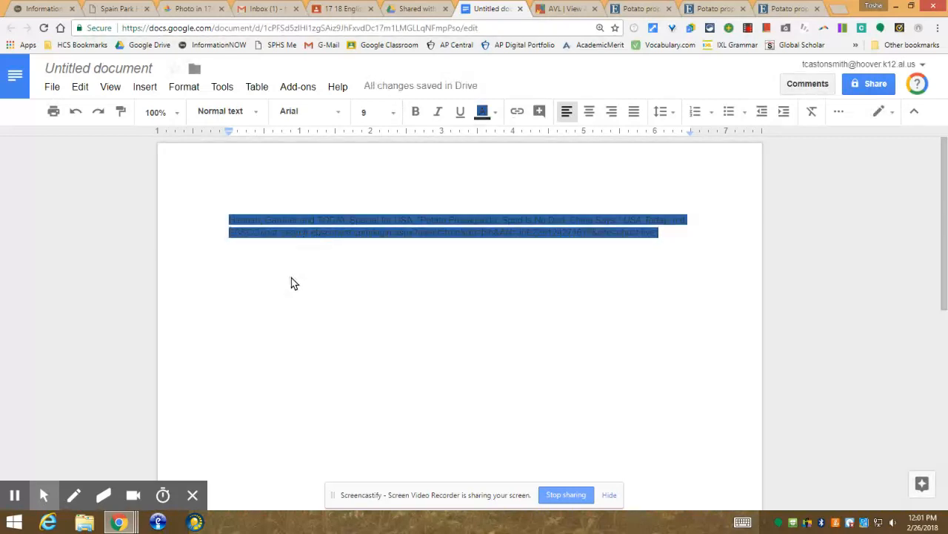
click(75, 111)
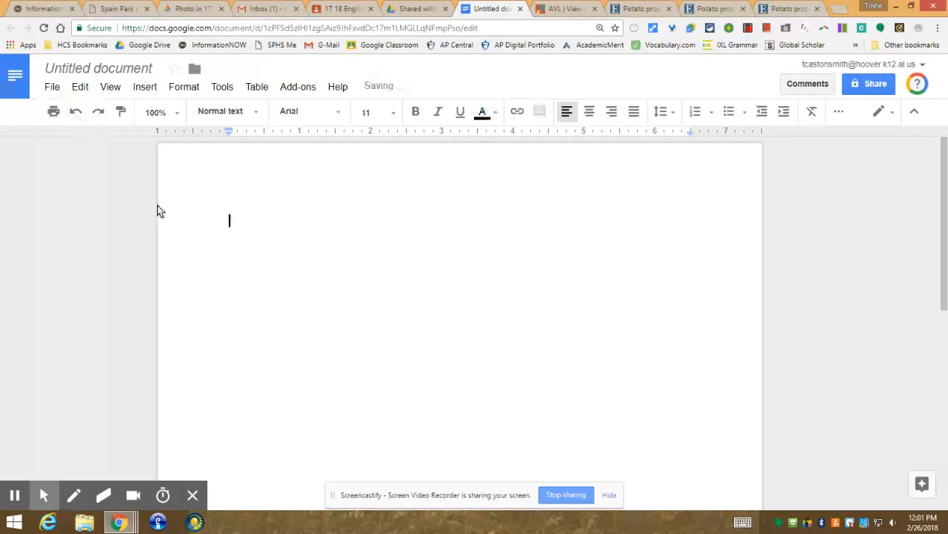
right_click(250, 225)
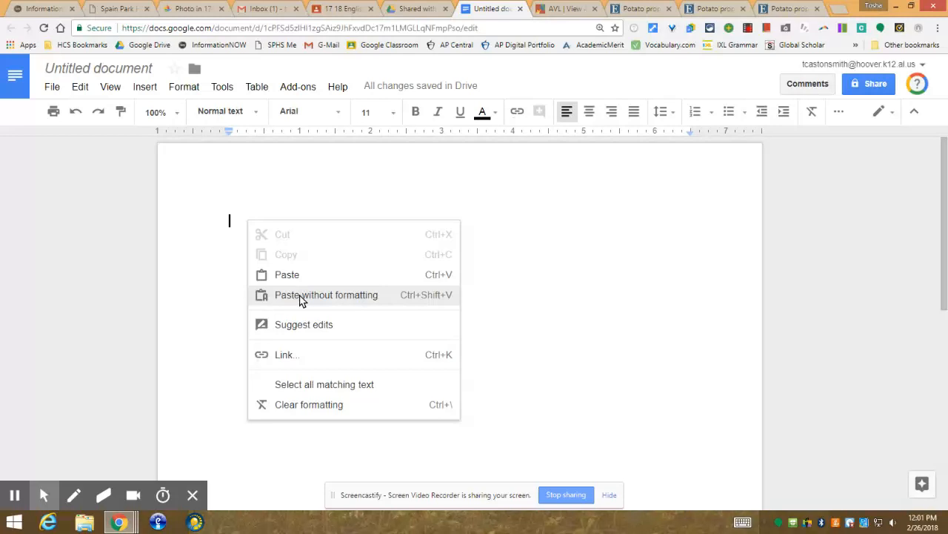
click(300, 295)
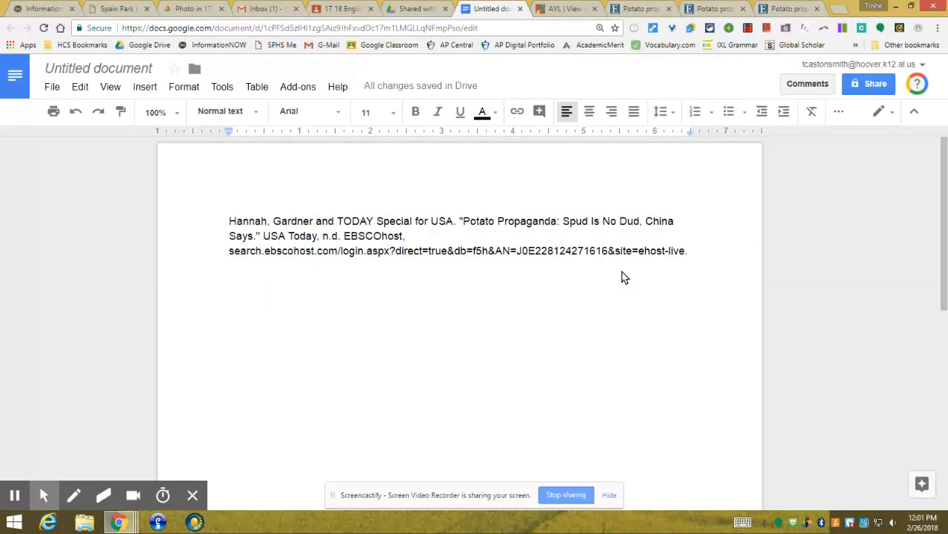
key(Return)
key(Return)
key(Return)
Move to the citation's start and select all its text
key(Up)
key(Up)
key(Up)
key(ctrl+a)
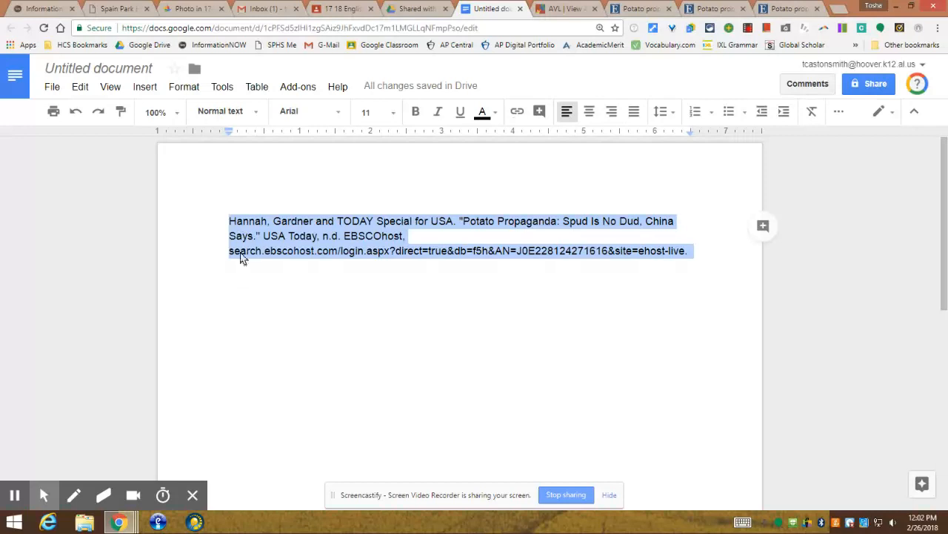
Give the citation a hanging indent with the ruler's indent markers
drag(228, 132, 263, 139)
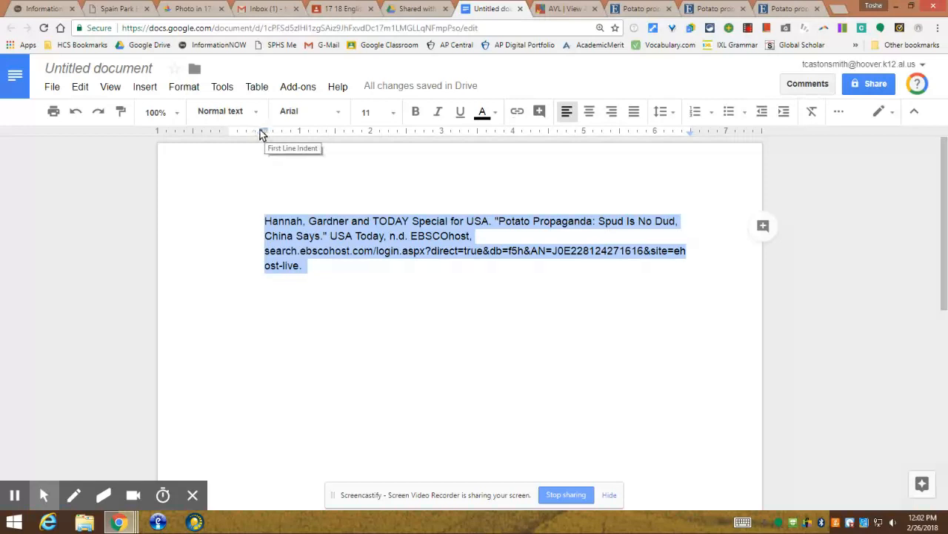
drag(264, 132, 229, 134)
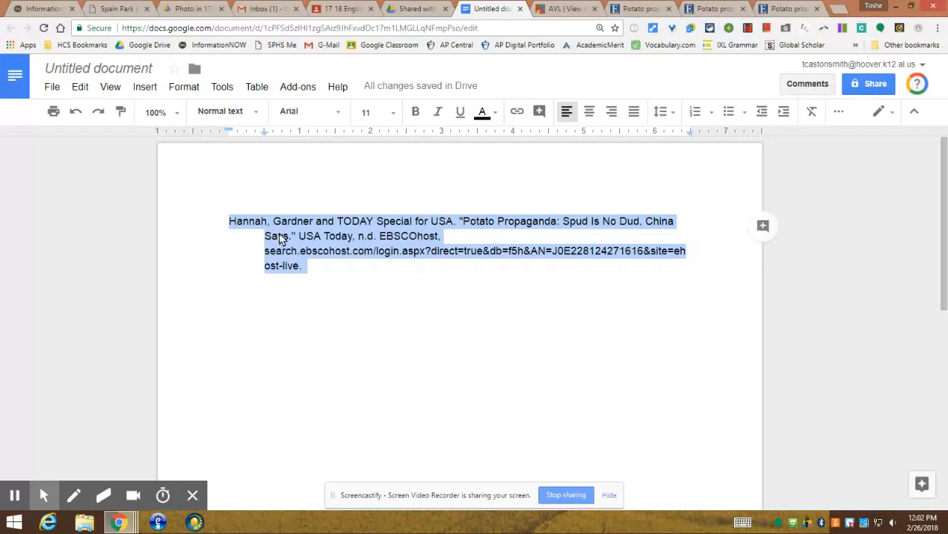
click(317, 242)
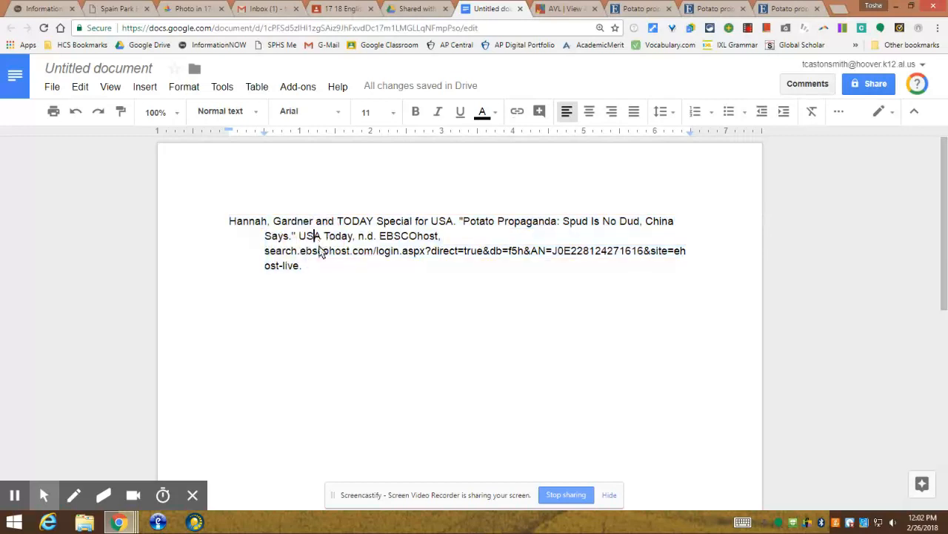
click(327, 299)
Set all the citation text to Times New Roman, 12 pt, double-spaced
key(ctrl+a)
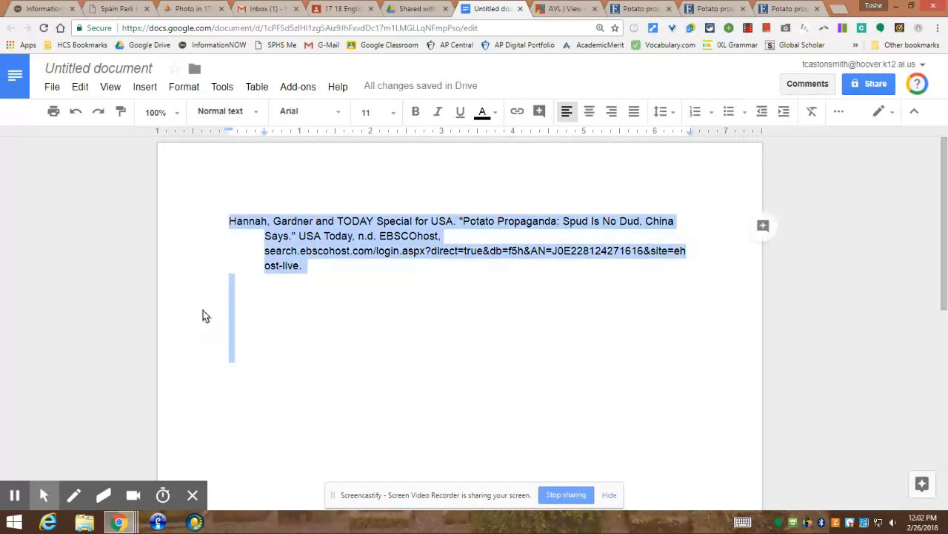
click(338, 113)
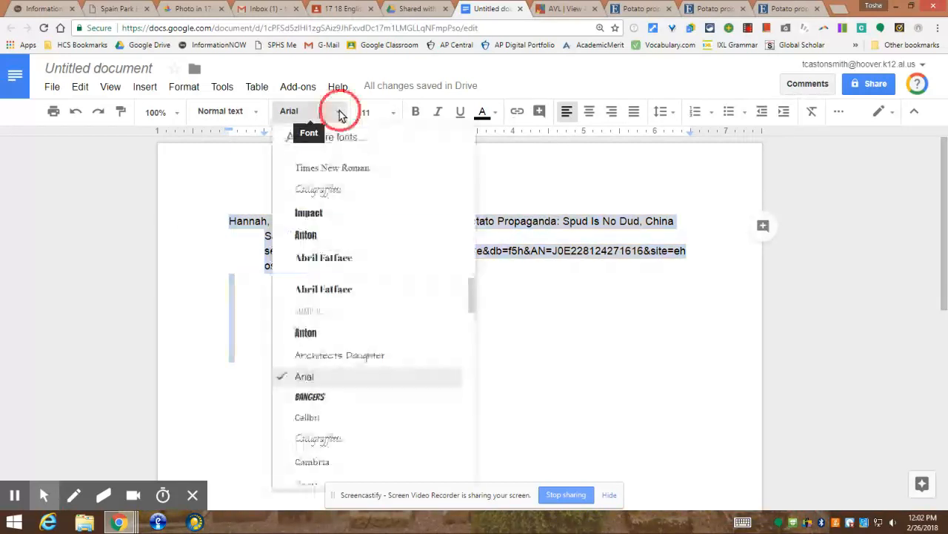
click(334, 167)
click(393, 111)
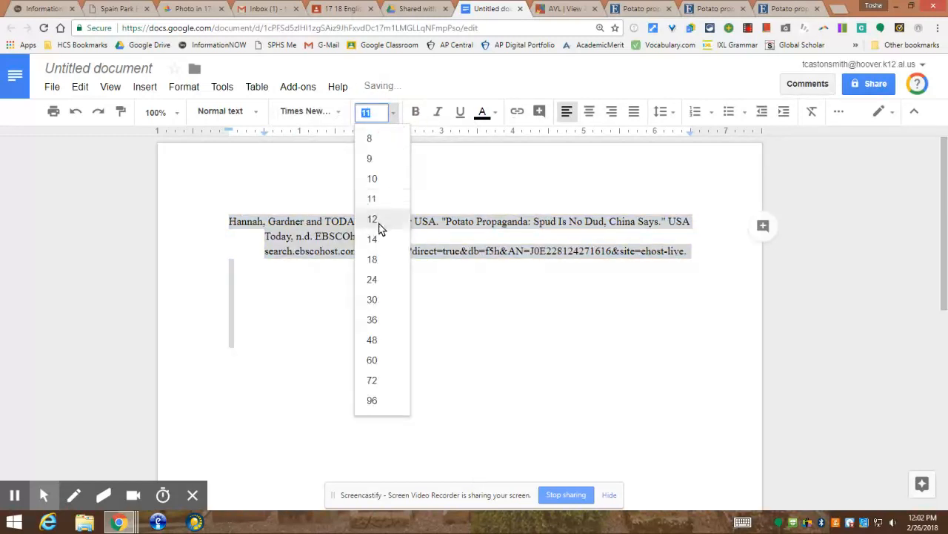
click(378, 219)
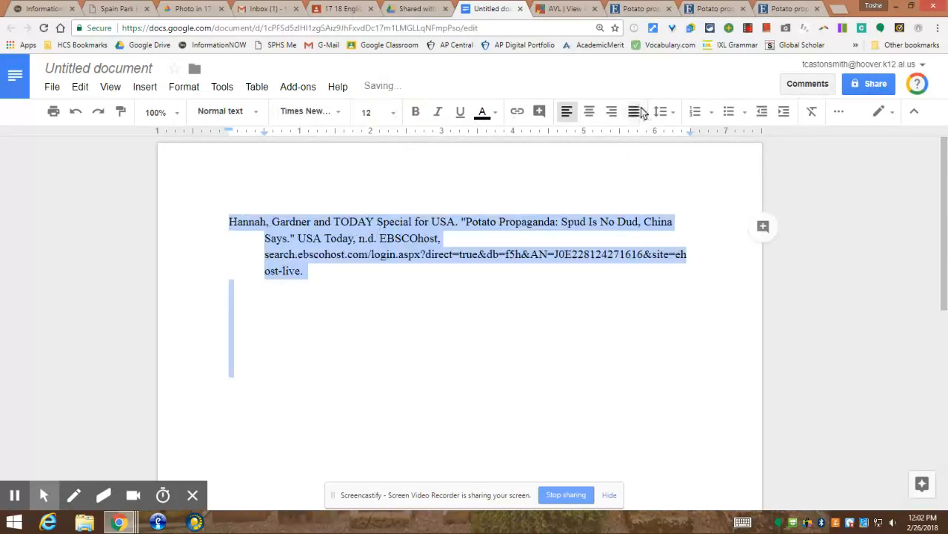
click(661, 112)
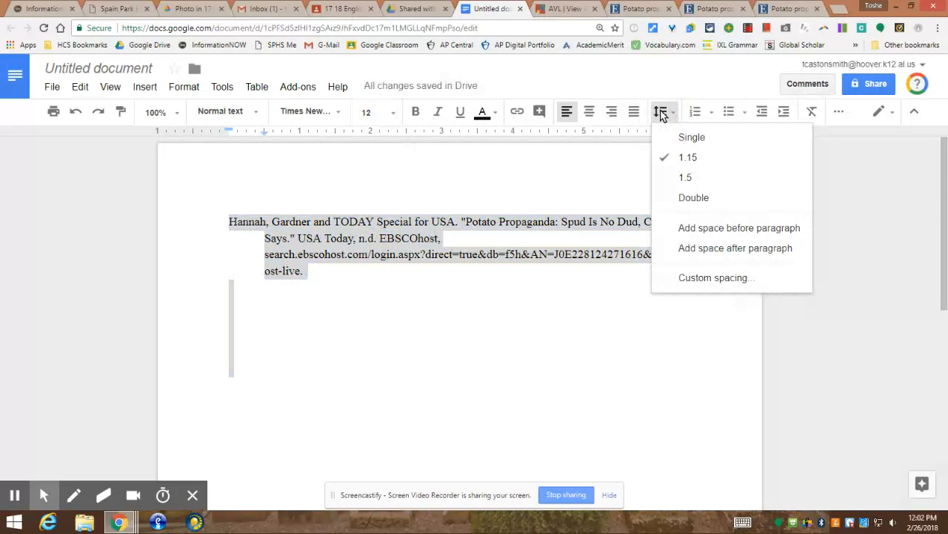
click(688, 201)
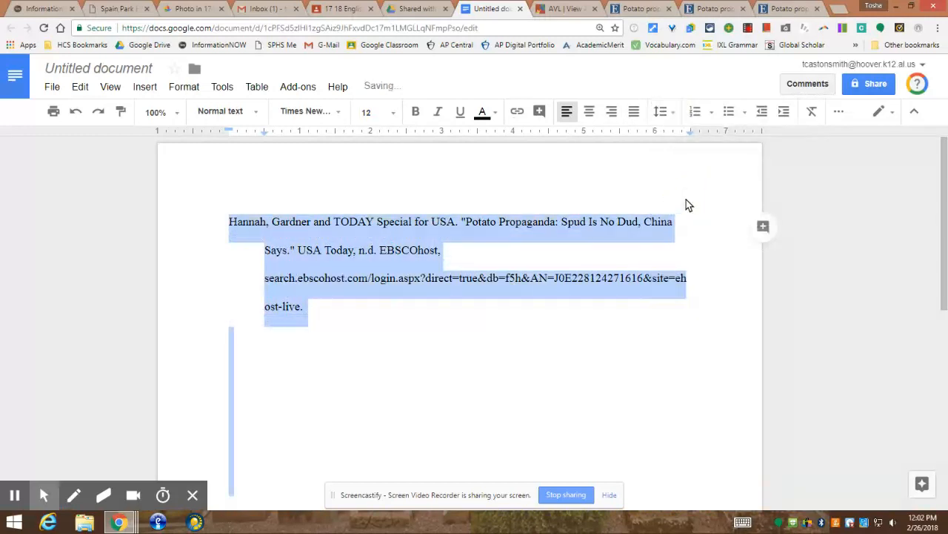
click(290, 414)
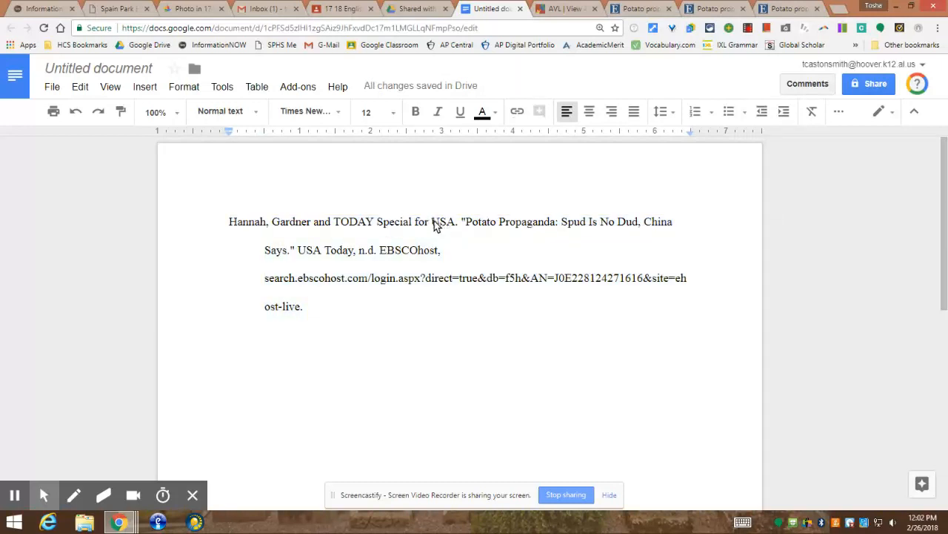
Italicize 'USA Today' and the 'host' portion of 'EBSCOhost'
double_click(309, 252)
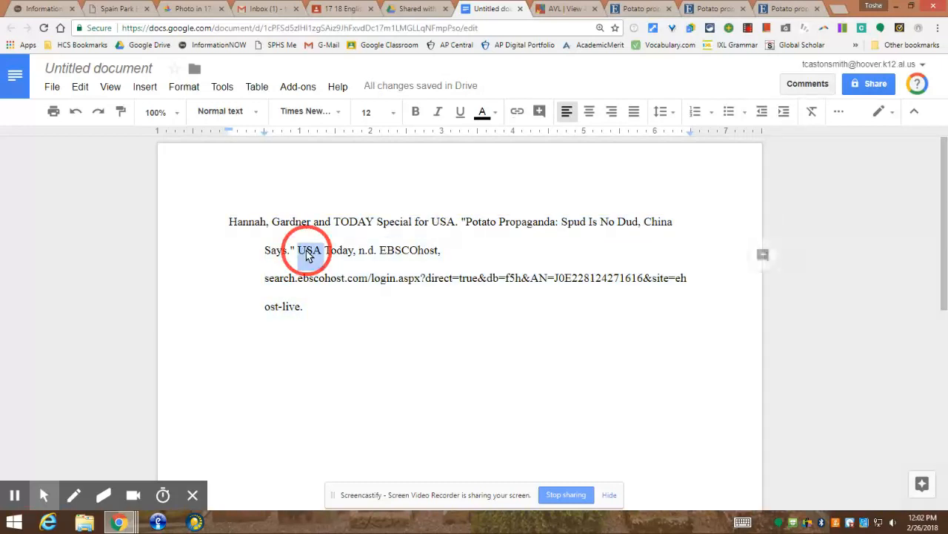
drag(309, 252, 348, 252)
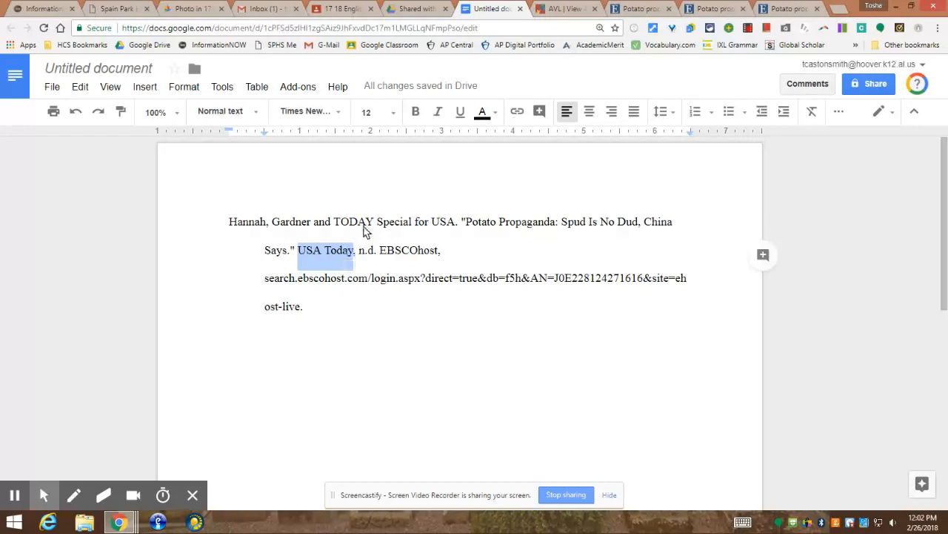
click(437, 120)
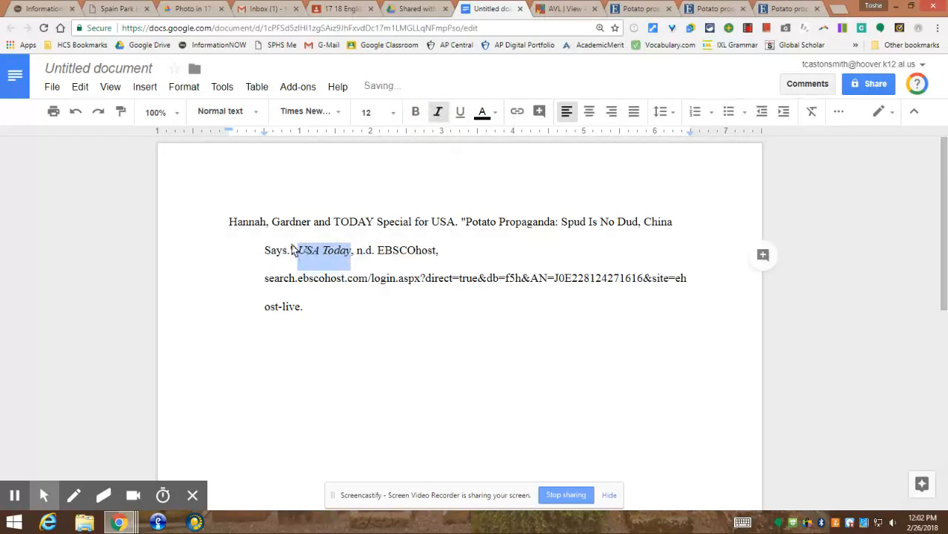
click(430, 253)
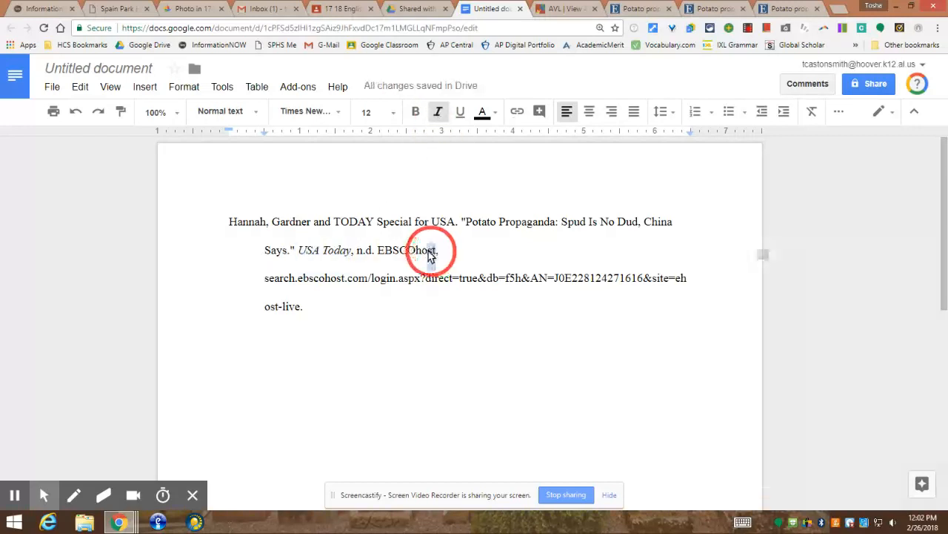
drag(431, 253, 417, 252)
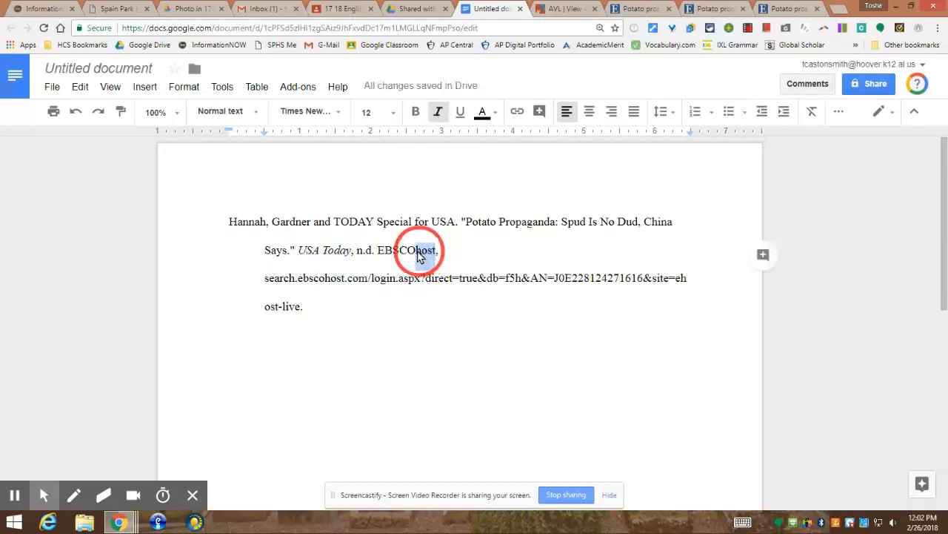
click(439, 119)
click(475, 251)
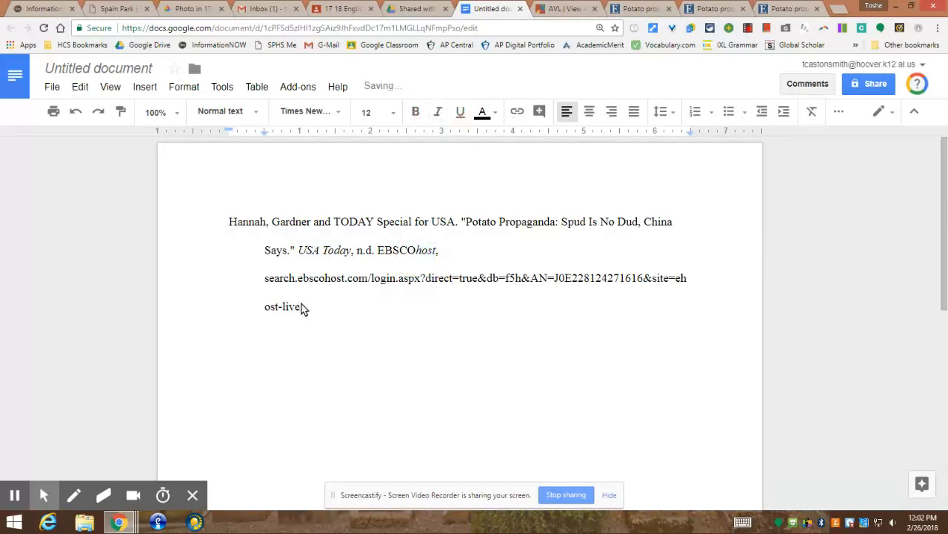
drag(300, 308, 264, 286)
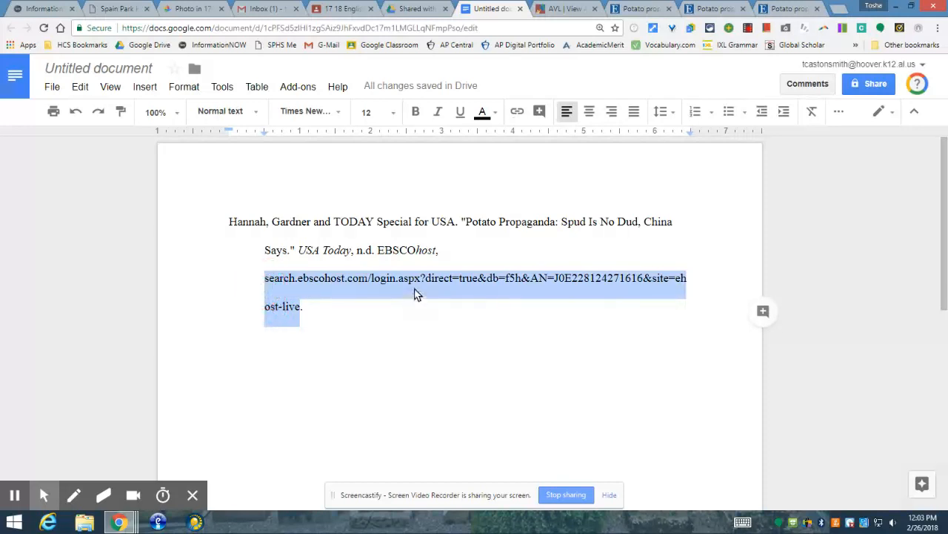
Link the EBSCOhost URL text to its own search.ebscohost.com address and add a closing period
right_click(415, 292)
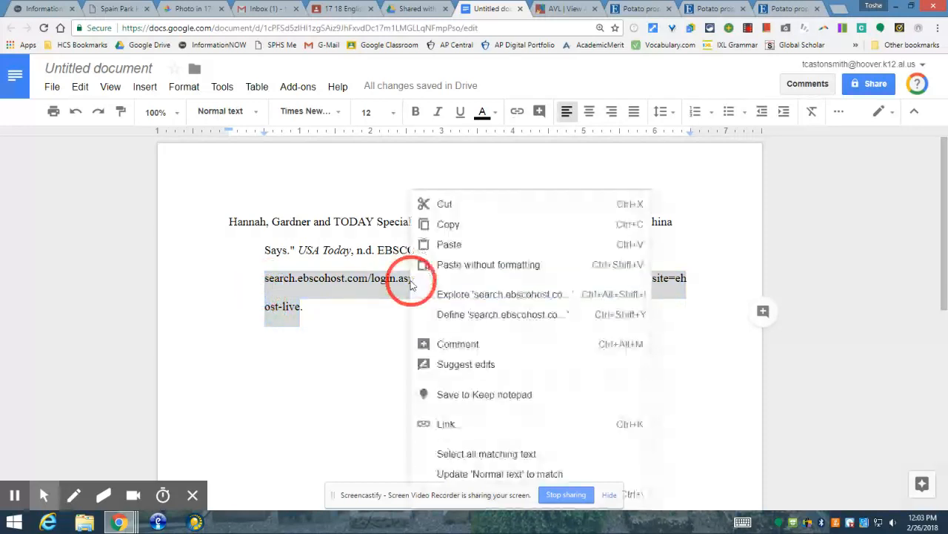
click(452, 226)
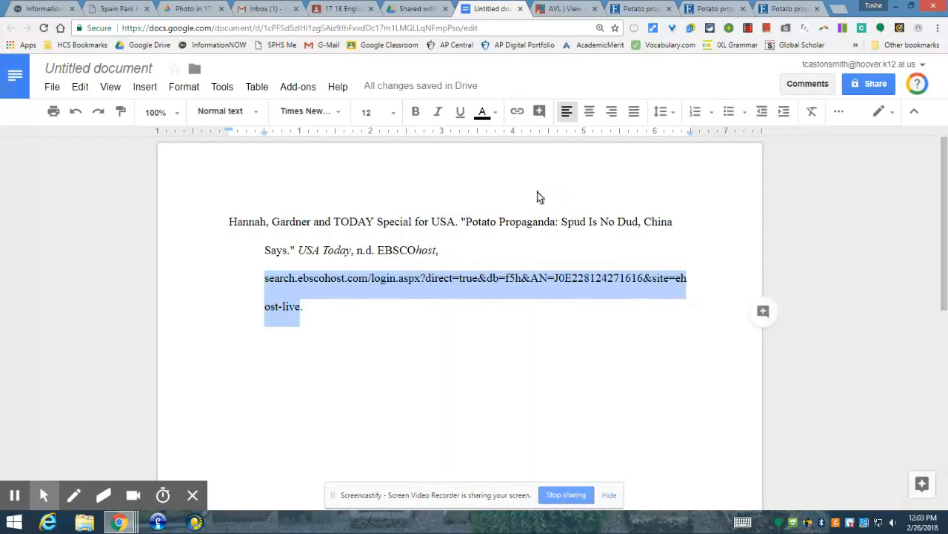
click(517, 111)
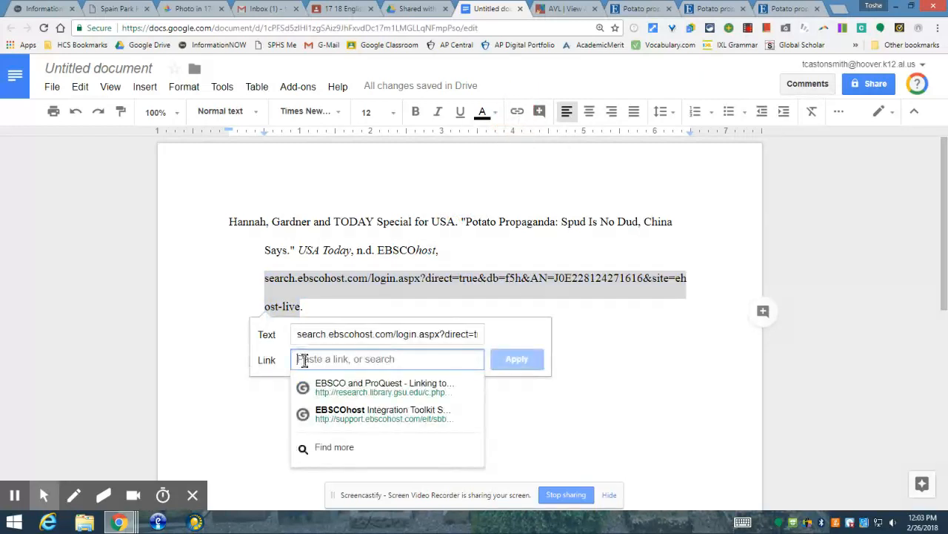
right_click(304, 361)
click(363, 253)
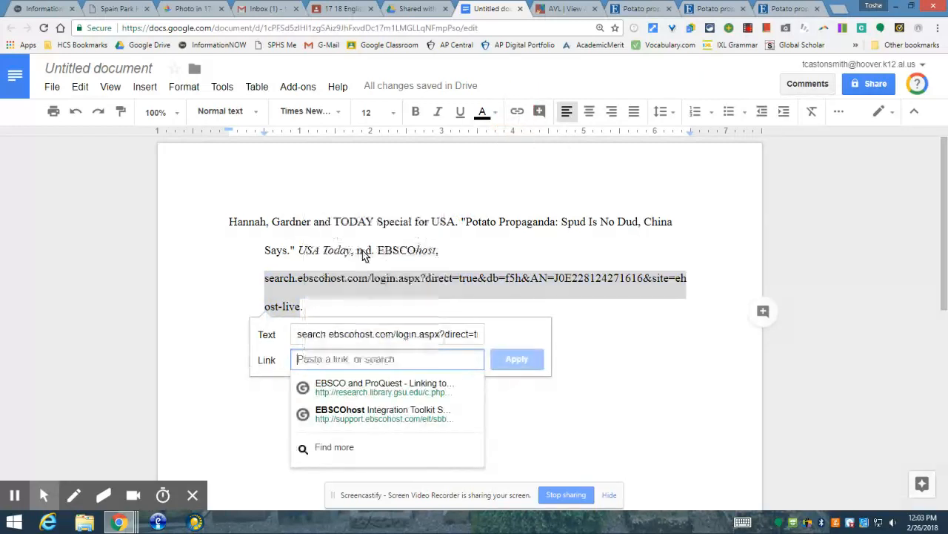
click(515, 359)
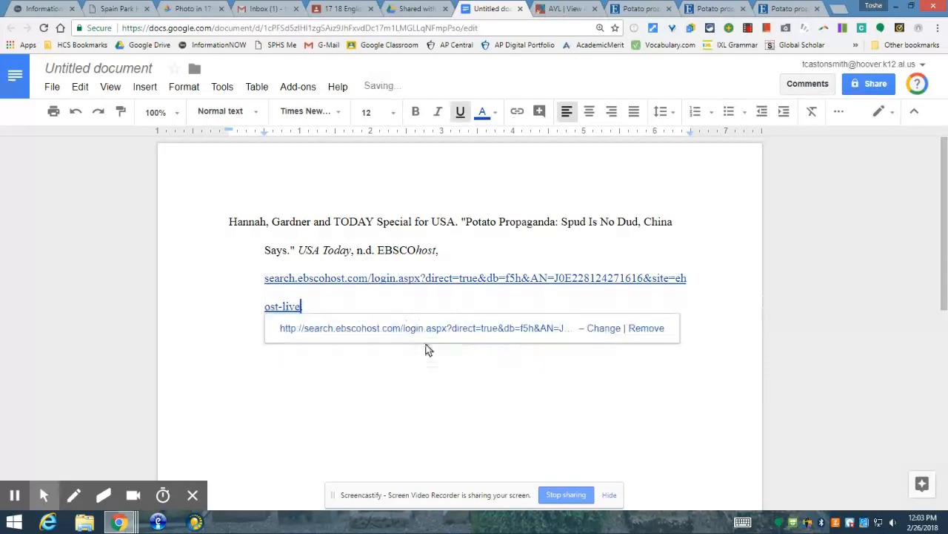
text(.)
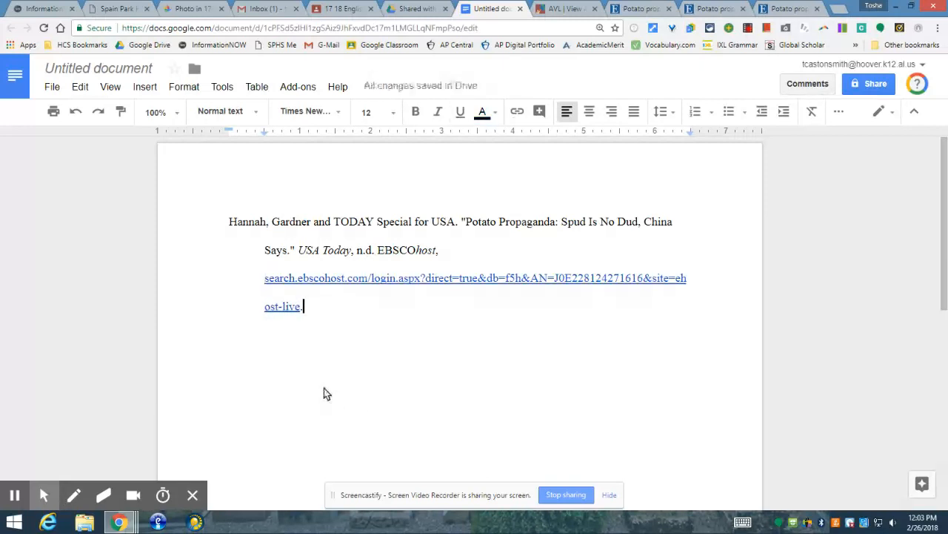